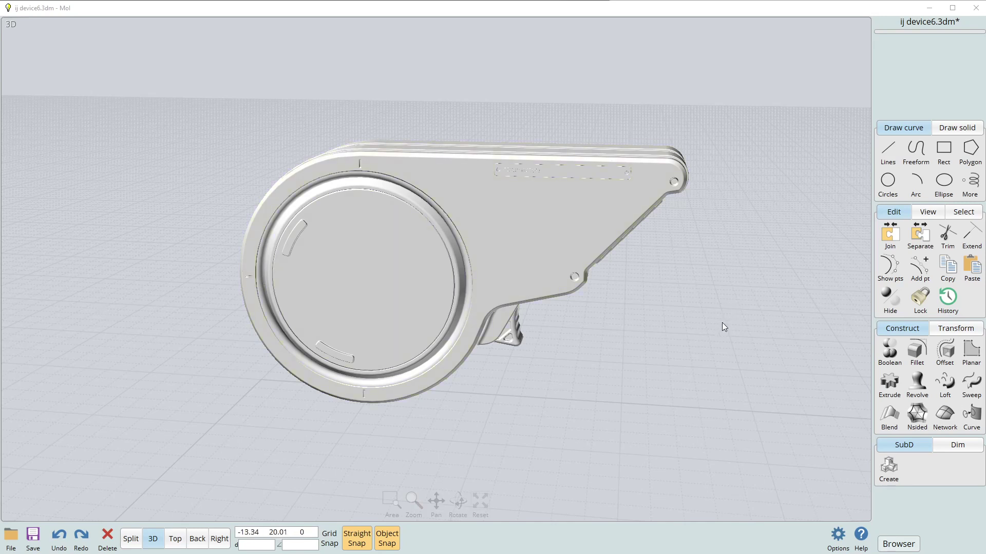
Window-select all 30 solids of the whistle model in ij device6.3dm
{"action": "left_click_drag", "start_coordinate": [774, 442], "coordinate": [204, 76]}
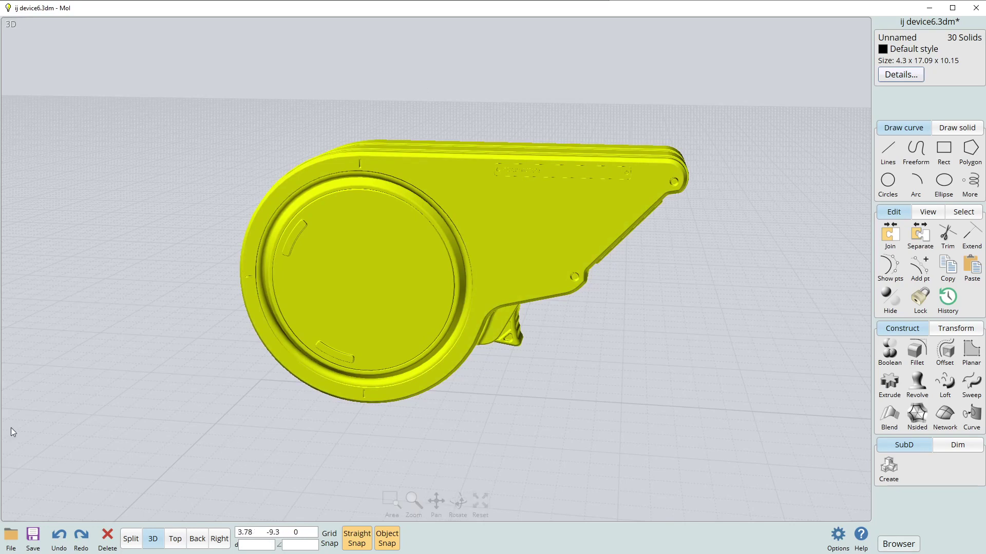
Export the selected solids in FBX format, targeting the existing ex.fbx
{"action": "left_click", "coordinate": [11, 538]}
{"action": "left_click", "coordinate": [123, 490]}
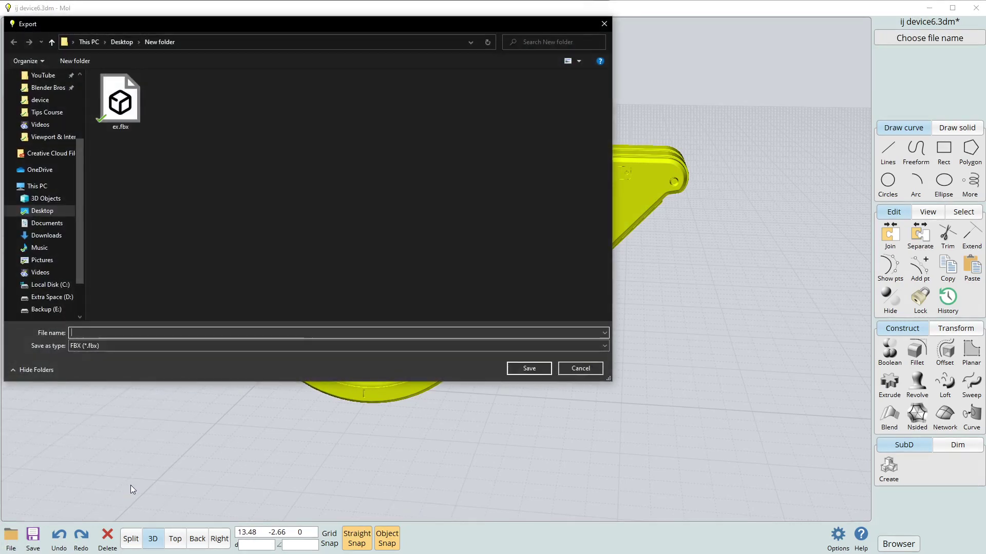
{"action": "left_click", "coordinate": [85, 350]}
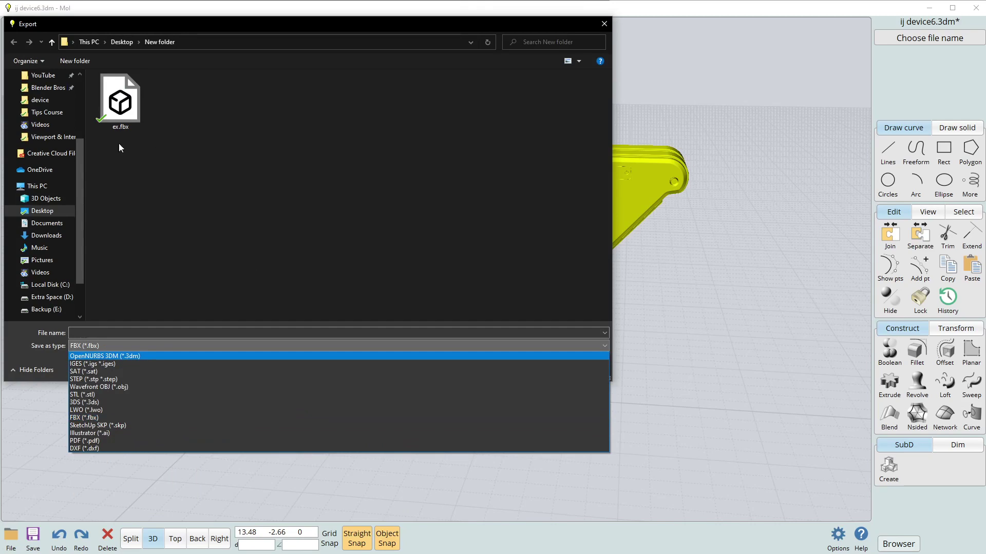
{"action": "left_click", "coordinate": [118, 118]}
{"action": "double_click", "coordinate": [125, 118]}
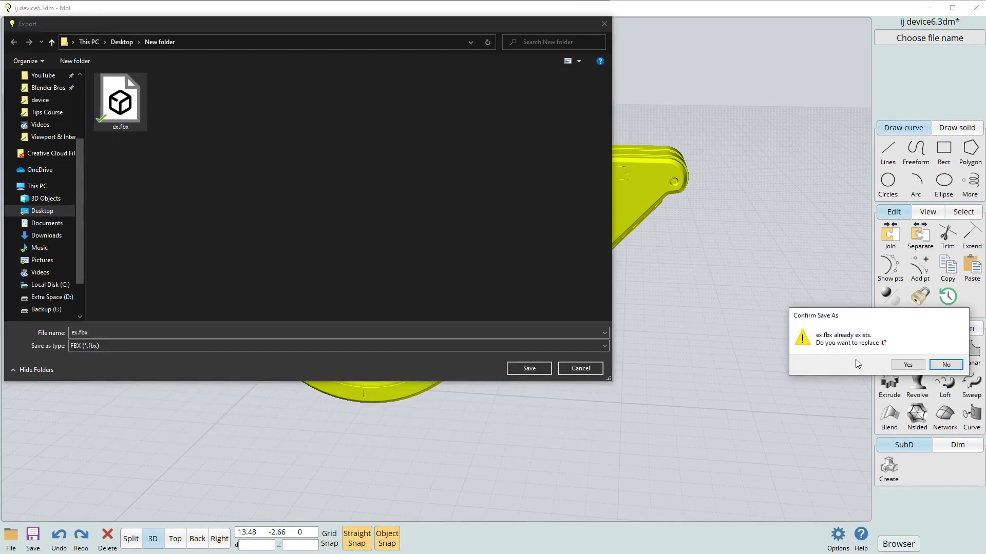
Confirm replacing ex.fbx, then lower the mesh density and inspect the preview
{"action": "left_click", "coordinate": [907, 365]}
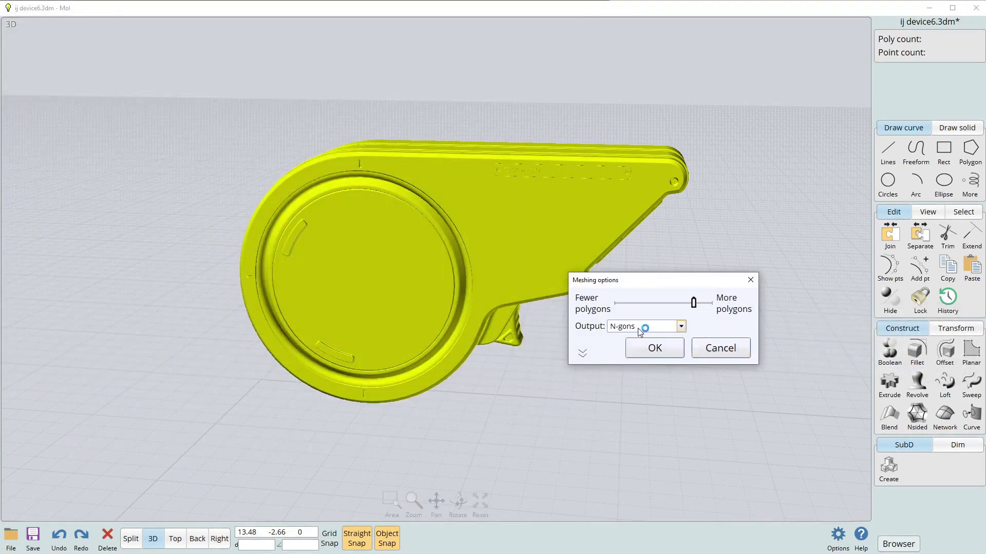
{"action": "scroll", "coordinate": [418, 230], "scroll_direction": "up", "scroll_amount": 5}
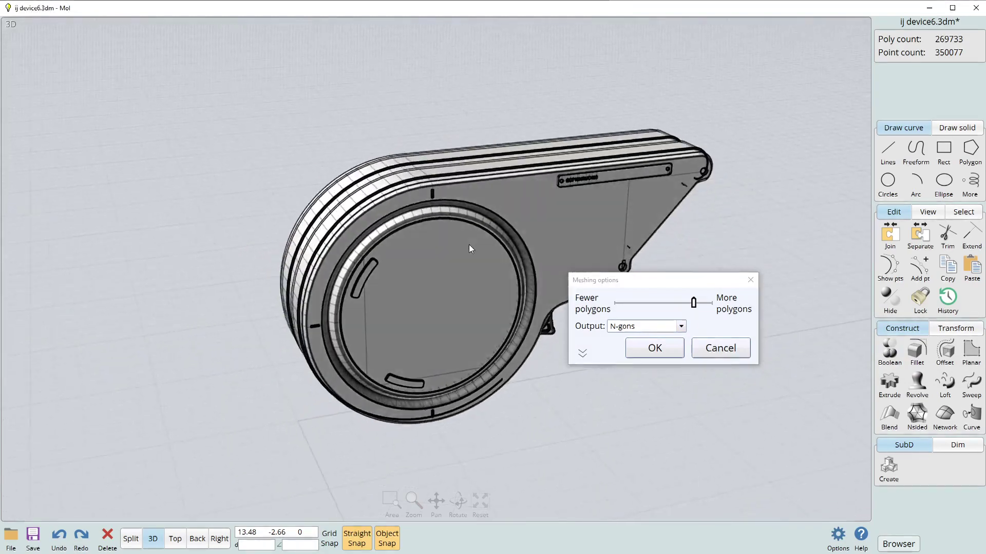
{"action": "scroll", "coordinate": [409, 198], "scroll_direction": "down", "scroll_amount": 5}
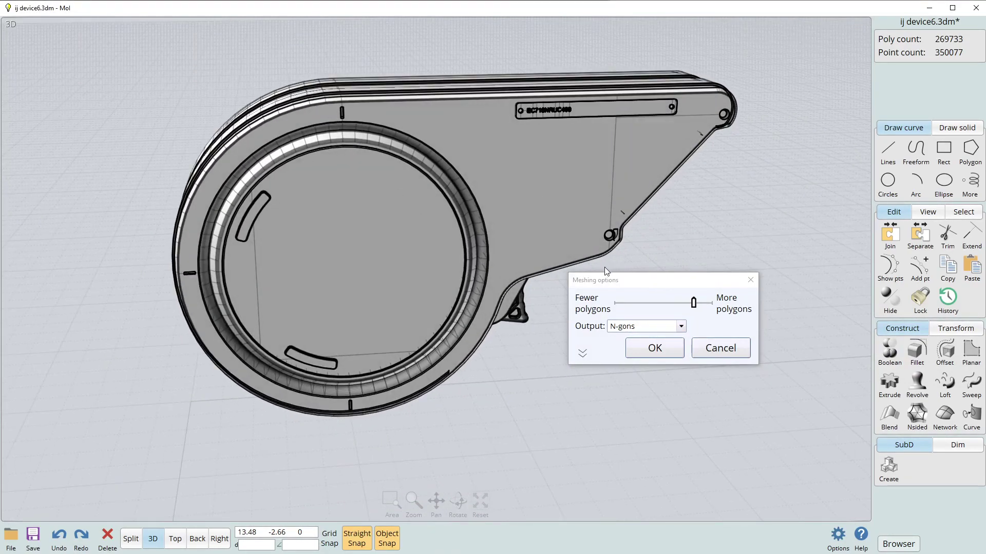
{"action": "middle_click_drag", "start_coordinate": [530, 197], "coordinate": [493, 258]}
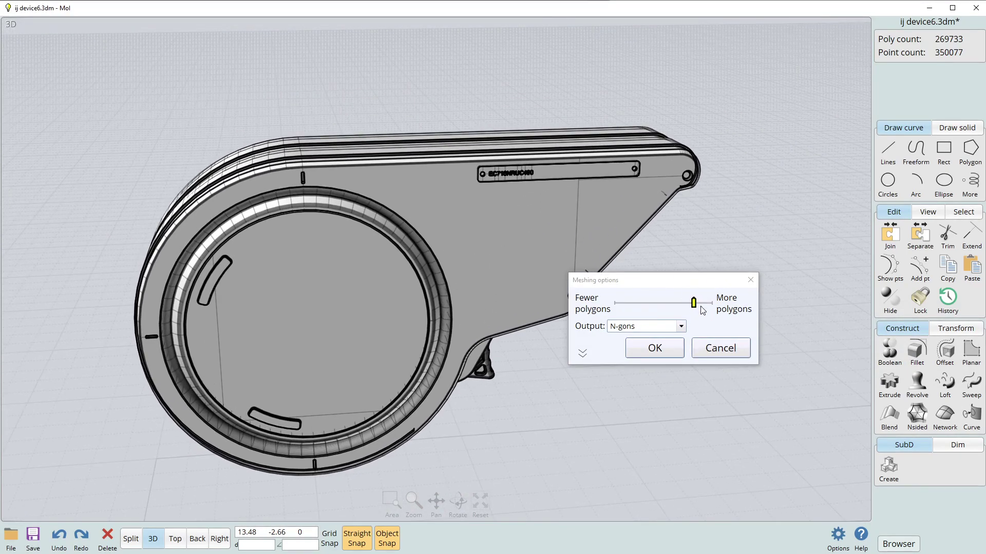
{"action": "left_click", "coordinate": [636, 304]}
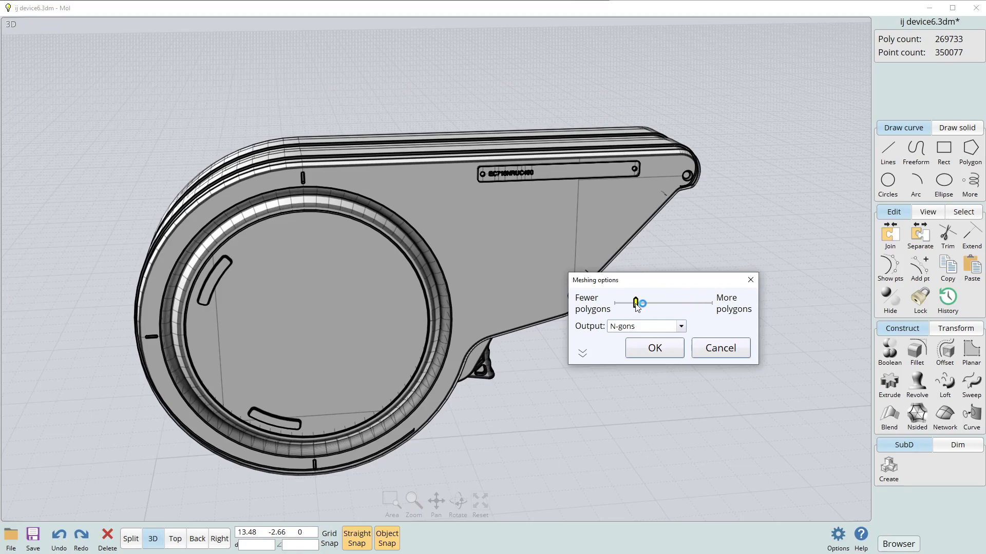
{"action": "right_click_drag", "start_coordinate": [406, 278], "coordinate": [469, 282]}
{"action": "scroll", "coordinate": [389, 309], "scroll_direction": "up", "scroll_amount": 4}
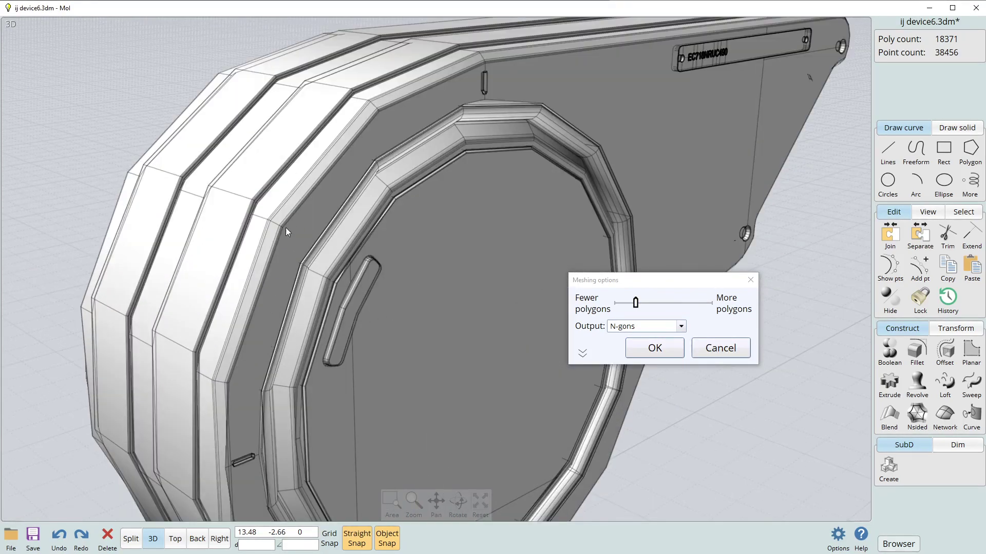
Tune the Fewer/More polygons slider, settling on a high density of 294627 polygons
{"action": "left_click", "coordinate": [707, 304]}
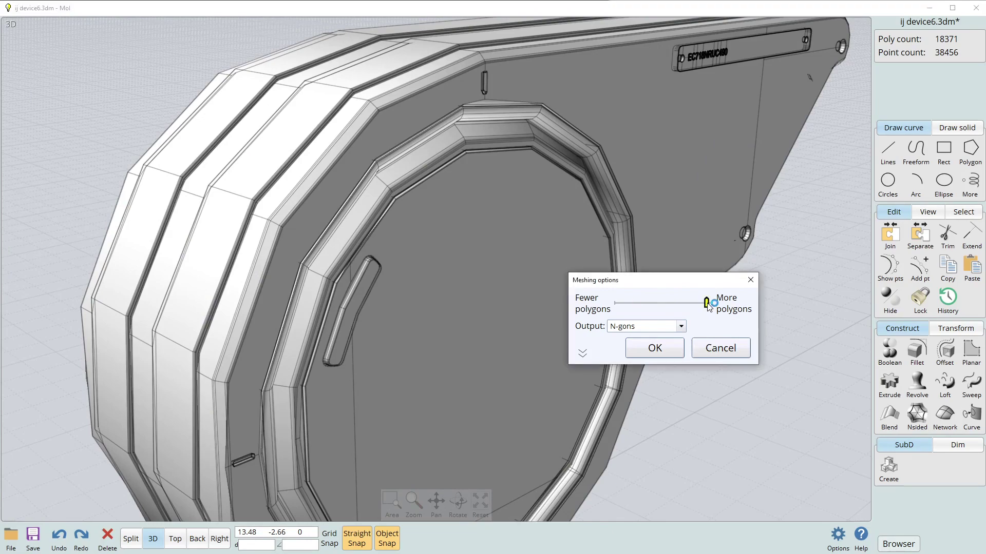
{"action": "scroll", "coordinate": [468, 255], "scroll_direction": "down", "scroll_amount": 4}
{"action": "right_click_drag", "start_coordinate": [479, 245], "coordinate": [435, 251]}
{"action": "left_click", "coordinate": [689, 304]}
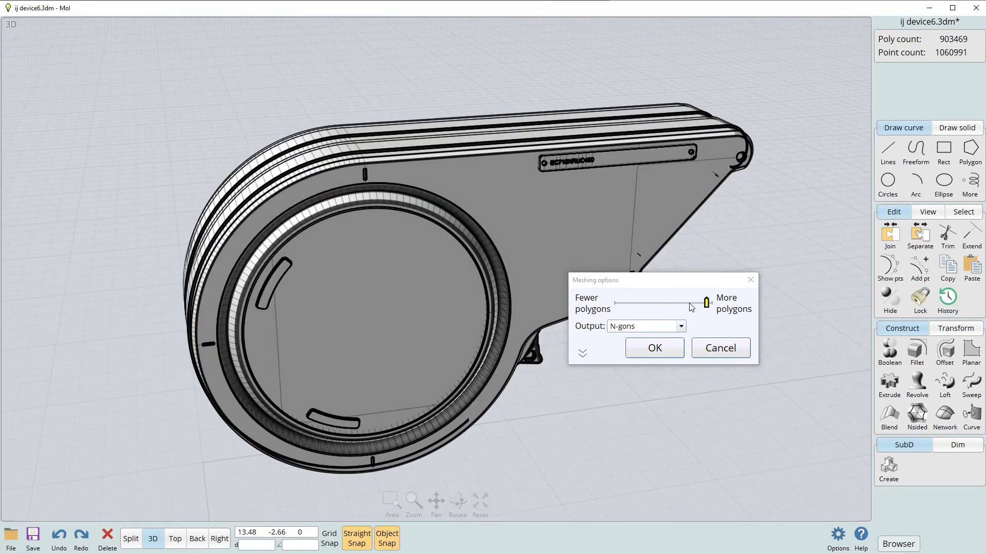
{"action": "scroll", "coordinate": [326, 272], "scroll_direction": "up", "scroll_amount": 3}
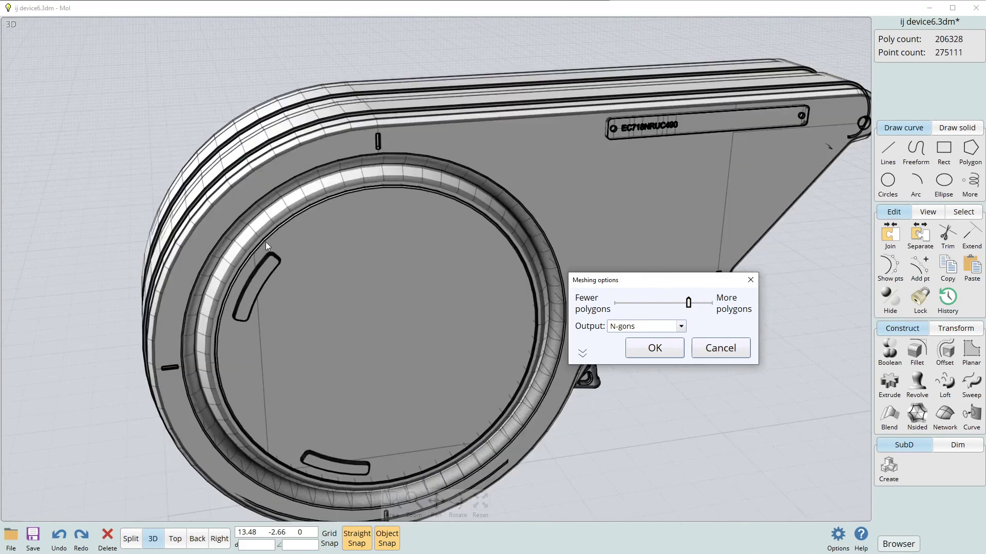
{"action": "scroll", "coordinate": [285, 193], "scroll_direction": "up", "scroll_amount": 3}
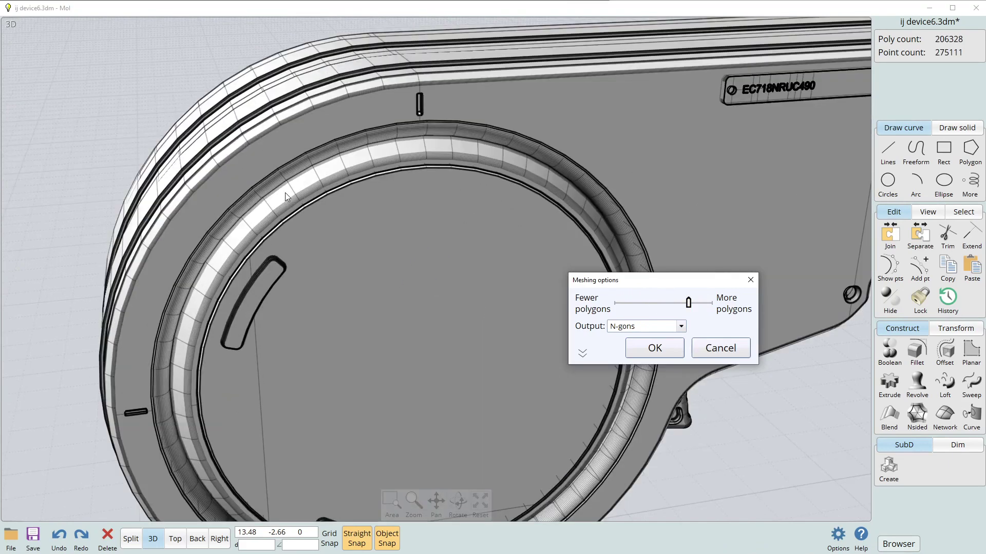
{"action": "left_click", "coordinate": [666, 303]}
{"action": "left_click", "coordinate": [694, 303]}
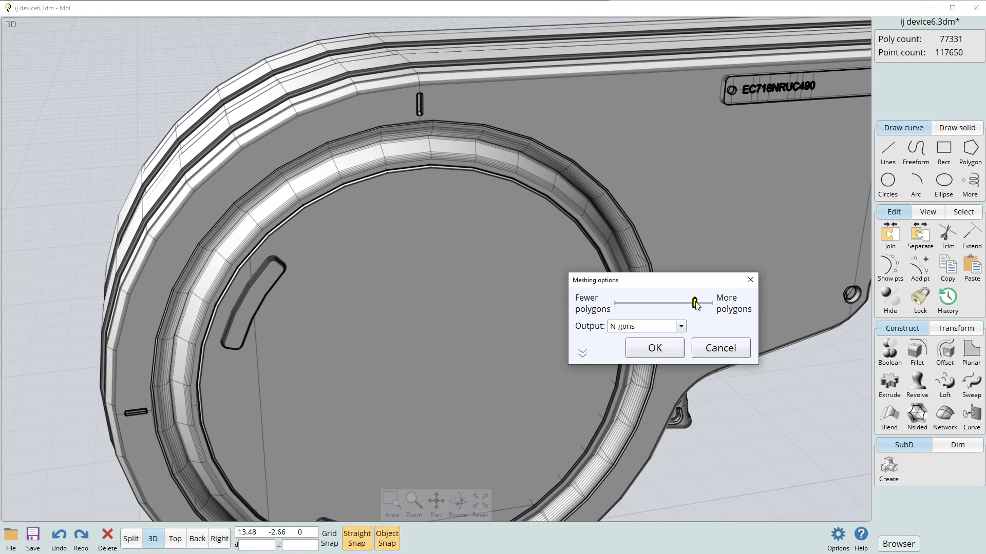
{"action": "scroll", "coordinate": [469, 264], "scroll_direction": "down", "scroll_amount": 5}
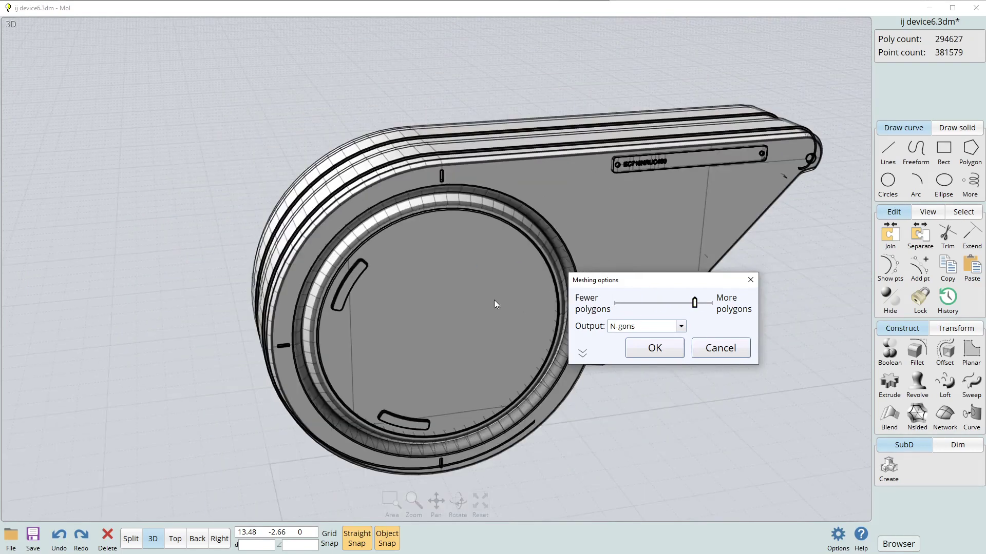
Preview Quads & Triangles output, revert to N-gons, and accept to write the FBX
{"action": "scroll", "coordinate": [497, 303], "scroll_direction": "up", "scroll_amount": 3}
{"action": "left_click", "coordinate": [681, 326]}
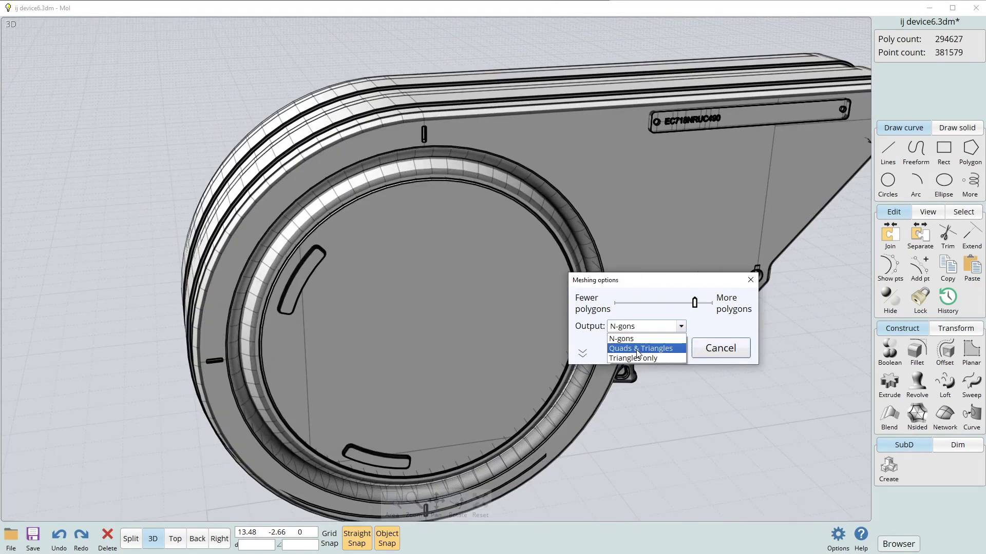
{"action": "left_click", "coordinate": [637, 353]}
{"action": "middle_click_drag", "start_coordinate": [489, 188], "coordinate": [454, 194]}
{"action": "left_click", "coordinate": [681, 327]}
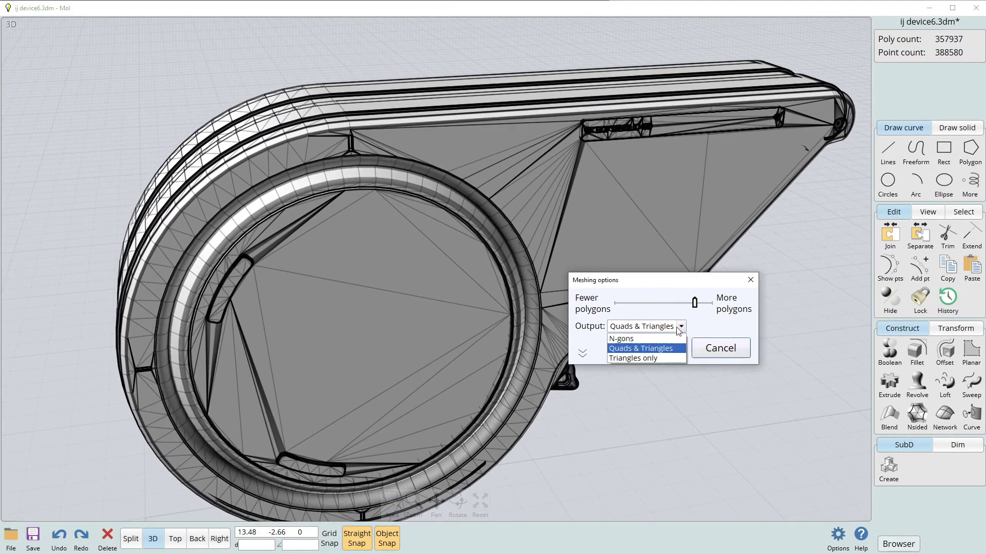
{"action": "left_click", "coordinate": [642, 342]}
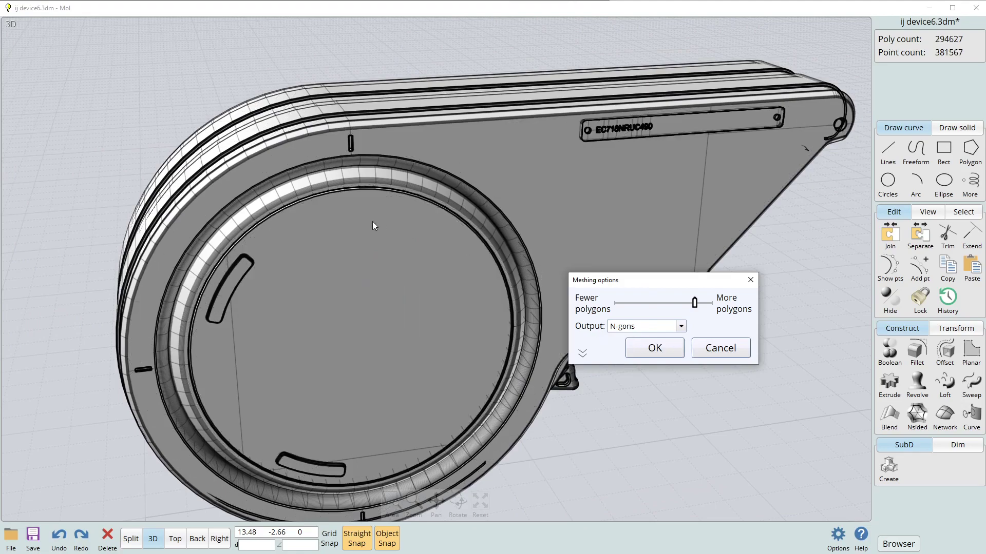
{"action": "right_click_drag", "start_coordinate": [372, 221], "coordinate": [310, 251]}
{"action": "middle_click_drag", "start_coordinate": [310, 251], "coordinate": [236, 285]}
{"action": "middle_click_drag", "start_coordinate": [480, 212], "coordinate": [606, 219]}
{"action": "left_click", "coordinate": [648, 354]}
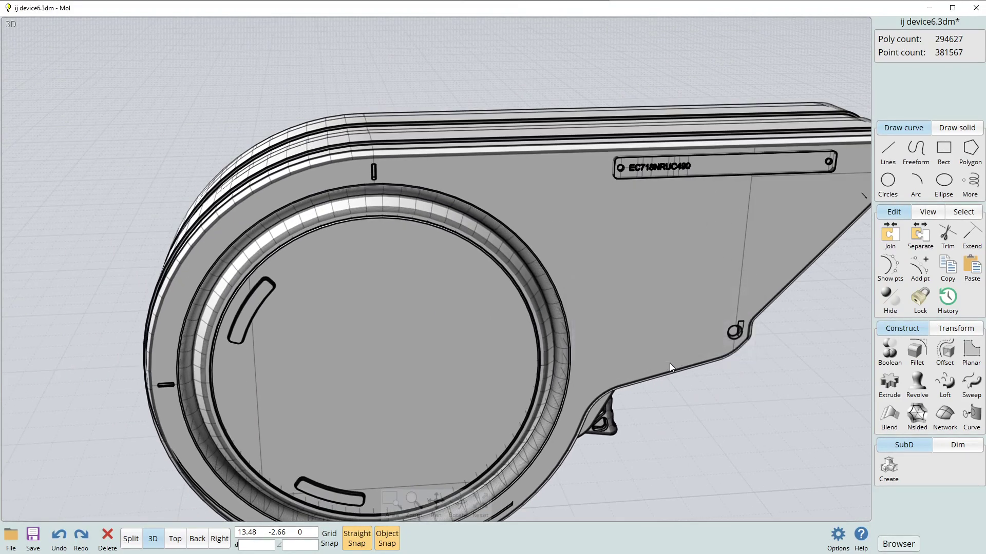
Select all 30 solids with Ctrl+A, then clear the selection
{"action": "key", "text": "ctrl+a"}
{"action": "scroll", "coordinate": [663, 358], "scroll_direction": "down", "scroll_amount": 2}
{"action": "middle_click_drag", "start_coordinate": [649, 327], "coordinate": [536, 291]}
{"action": "left_click", "coordinate": [741, 310]}
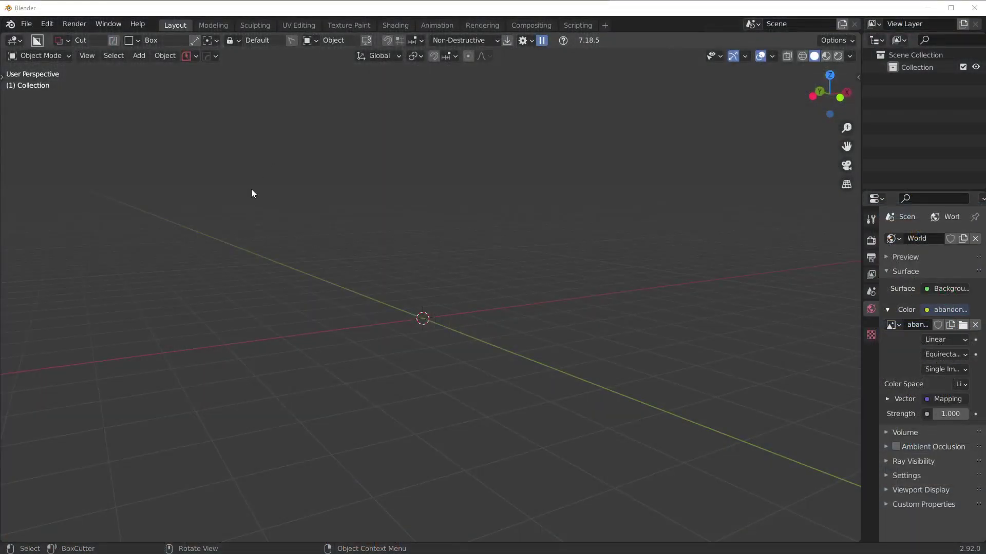
Import ex.fbx into the Blender scene through File > Import > FBX
{"action": "left_click", "coordinate": [28, 23]}
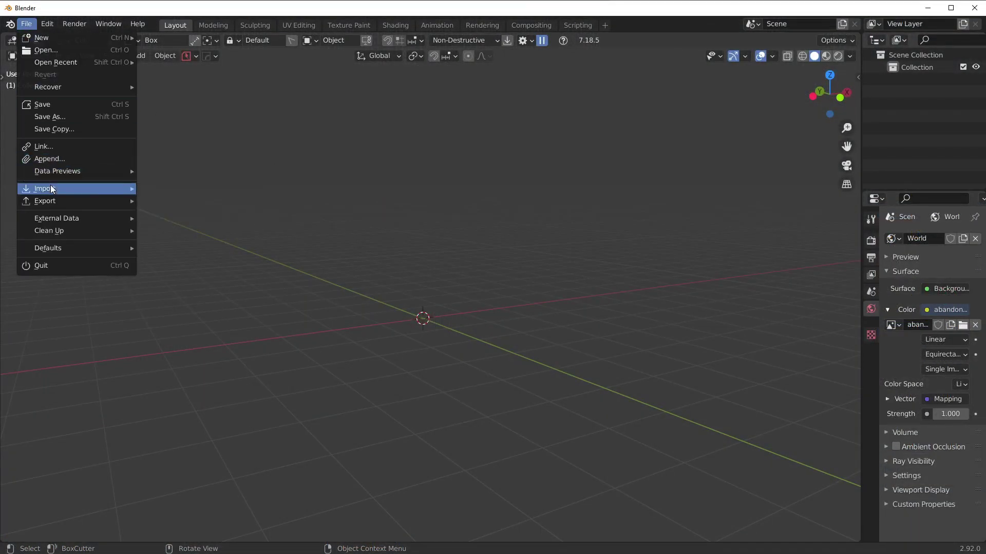
{"action": "mouse_move", "coordinate": [112, 189]}
{"action": "left_click", "coordinate": [180, 262]}
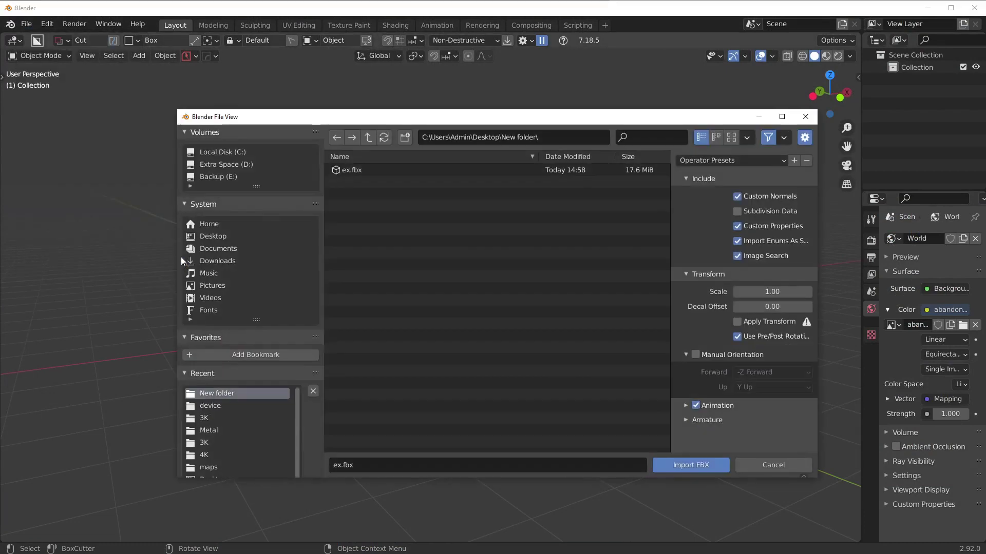
{"action": "double_click", "coordinate": [360, 170]}
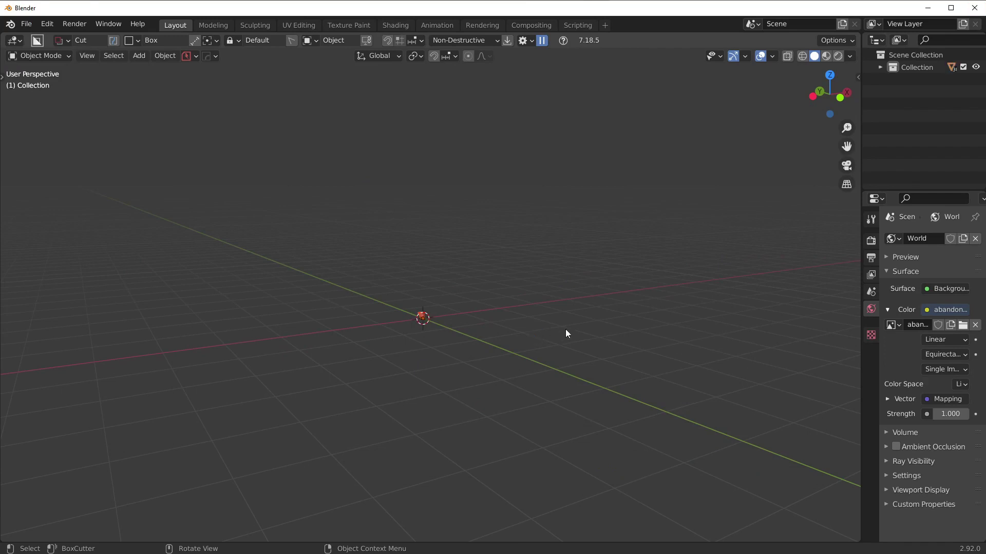
Zoom in on the tiny imported whistle and scale it up
{"action": "scroll", "coordinate": [448, 319], "scroll_direction": "up", "scroll_amount": 6}
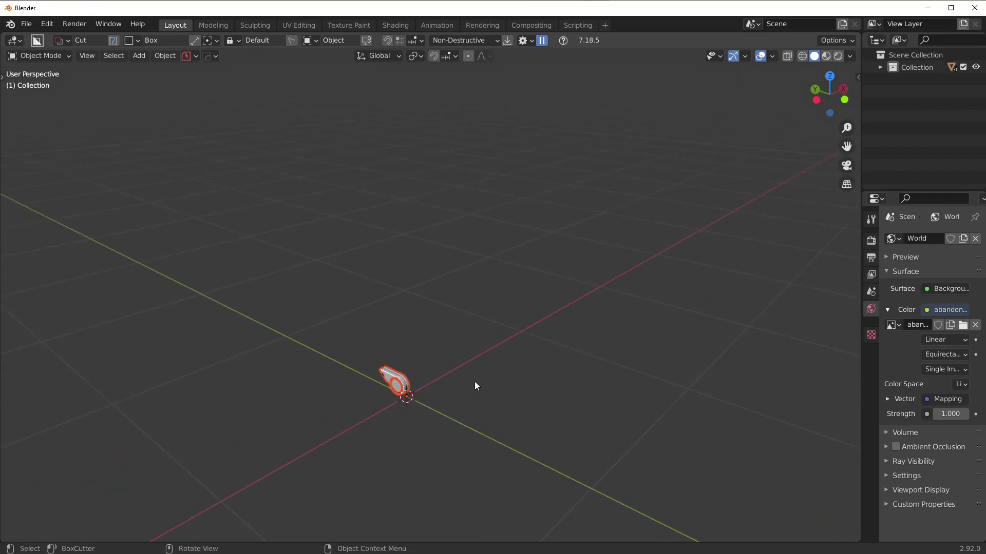
{"action": "middle_click_drag", "start_coordinate": [495, 324], "coordinate": [402, 447]}
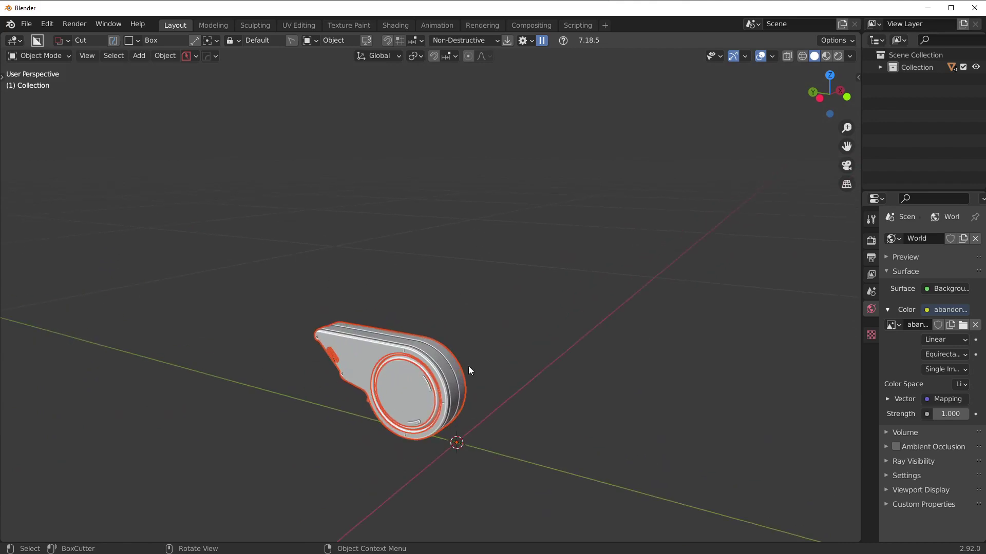
{"action": "scroll", "coordinate": [469, 365], "scroll_direction": "down", "scroll_amount": 4}
{"action": "middle_click_drag", "start_coordinate": [547, 339], "coordinate": [470, 325]}
{"action": "key", "text": "s"}
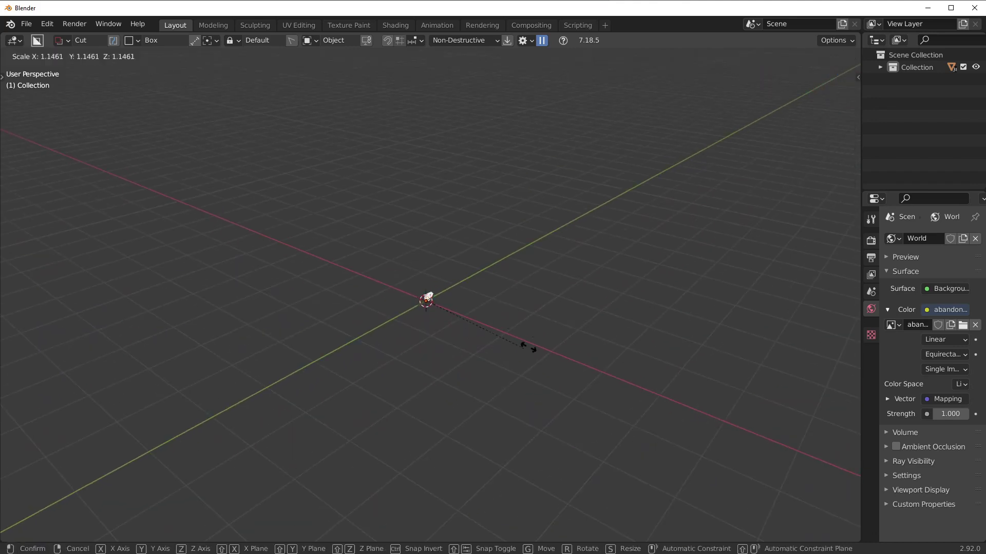
{"action": "left_click", "coordinate": [670, 357]}
Scale the whistle up twice more, then deselect it
{"action": "key", "text": "s"}
{"action": "left_click", "coordinate": [737, 333]}
{"action": "key", "text": "s"}
{"action": "left_click", "coordinate": [667, 302]}
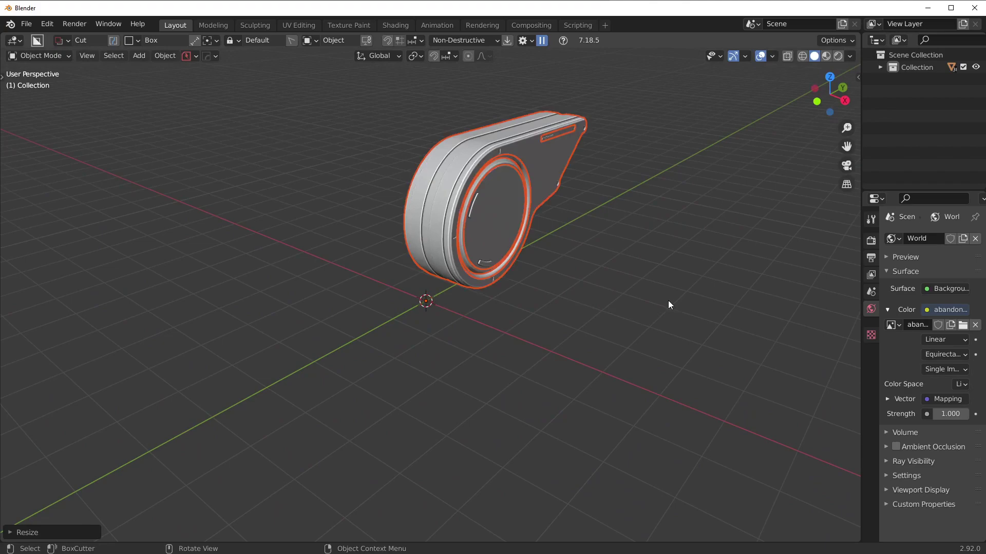
{"action": "middle_click_drag", "start_coordinate": [668, 302], "coordinate": [578, 278]}
{"action": "left_click", "coordinate": [629, 251]}
{"action": "middle_click_drag", "start_coordinate": [639, 202], "coordinate": [577, 200]}
{"action": "middle_click_drag", "start_coordinate": [577, 200], "coordinate": [371, 324], "text": "shift"}
{"action": "middle_click_drag", "start_coordinate": [565, 263], "coordinate": [552, 246]}
{"action": "scroll", "coordinate": [552, 264], "scroll_direction": "up", "scroll_amount": 4}
Toggle the HardOps wireframe overlay to inspect the EC718 lettering on the plate
{"action": "key", "text": "alt+v"}
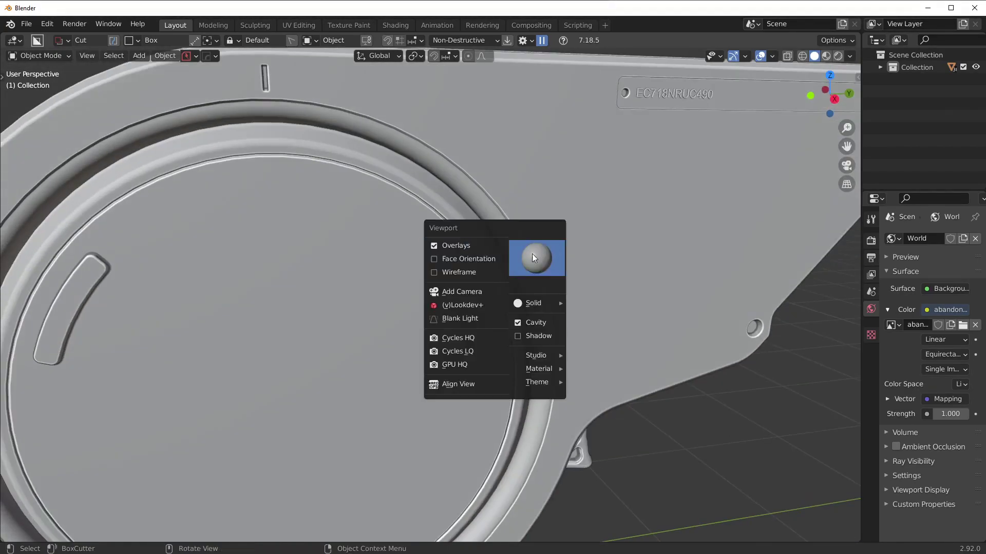
{"action": "left_click", "coordinate": [482, 272]}
{"action": "middle_click_drag", "start_coordinate": [484, 269], "coordinate": [546, 253]}
{"action": "scroll", "coordinate": [480, 285], "scroll_direction": "up", "scroll_amount": 4}
{"action": "key", "text": "alt+v"}
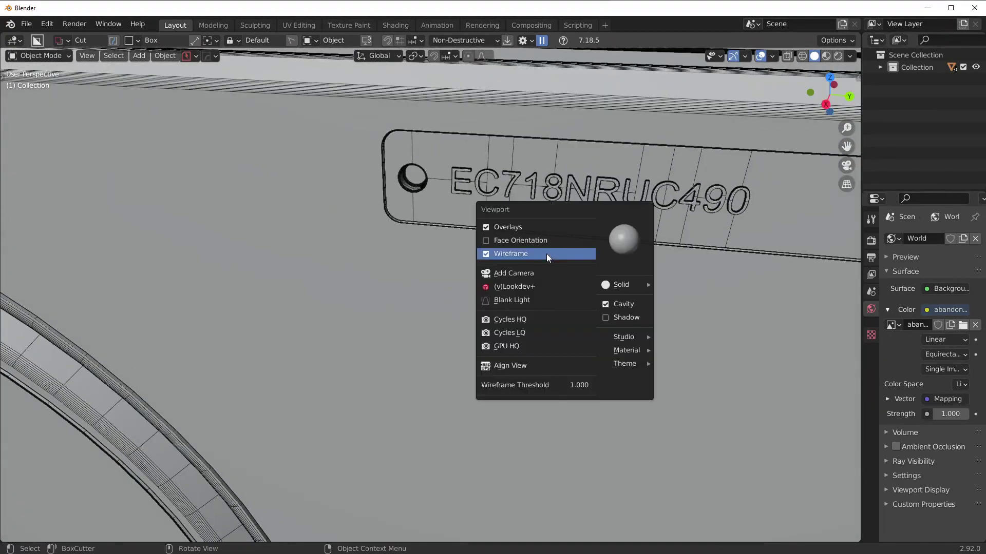
{"action": "left_click", "coordinate": [546, 253]}
{"action": "scroll", "coordinate": [512, 251], "scroll_direction": "up", "scroll_amount": 6}
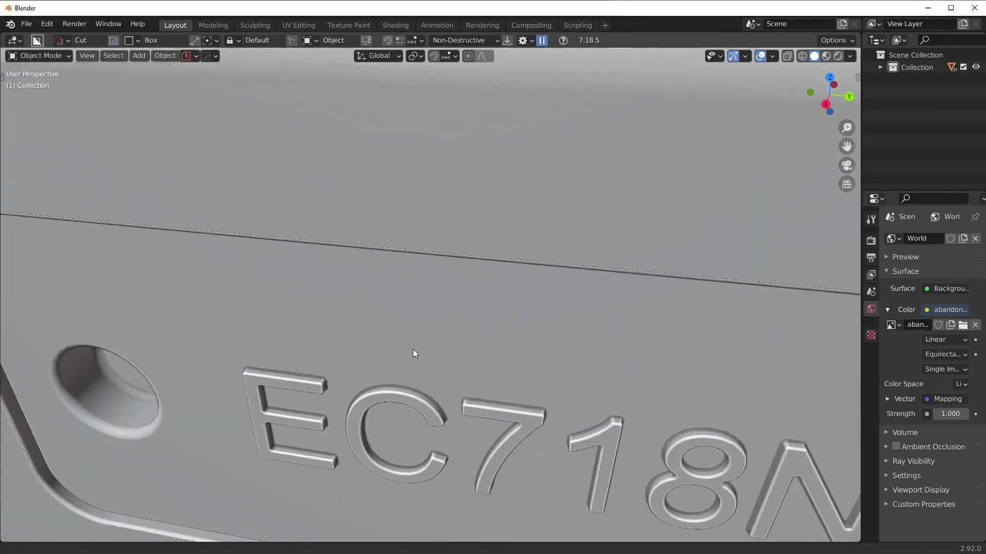
{"action": "scroll", "coordinate": [414, 350], "scroll_direction": "up", "scroll_amount": 3}
{"action": "middle_click_drag", "start_coordinate": [399, 492], "coordinate": [423, 292], "text": "shift"}
{"action": "key", "text": "alt+v"}
{"action": "left_click", "coordinate": [423, 291]}
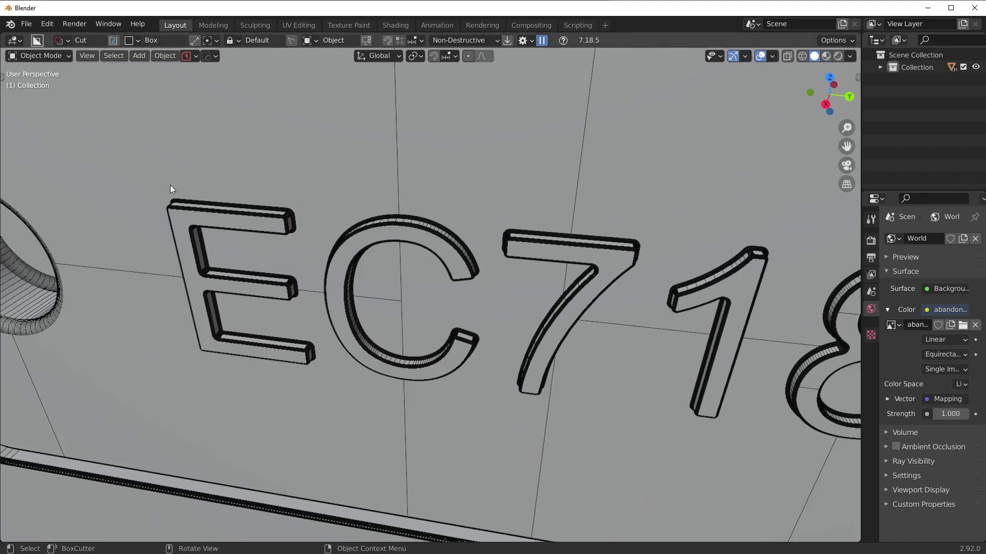
Examine the EC718NRUC490 serial plate, then switch to Right Orthographic view
{"action": "middle_click_drag", "start_coordinate": [683, 220], "coordinate": [618, 231], "text": "shift"}
{"action": "scroll", "coordinate": [431, 344], "scroll_direction": "right", "scroll_amount": 10, "text": "shift"}
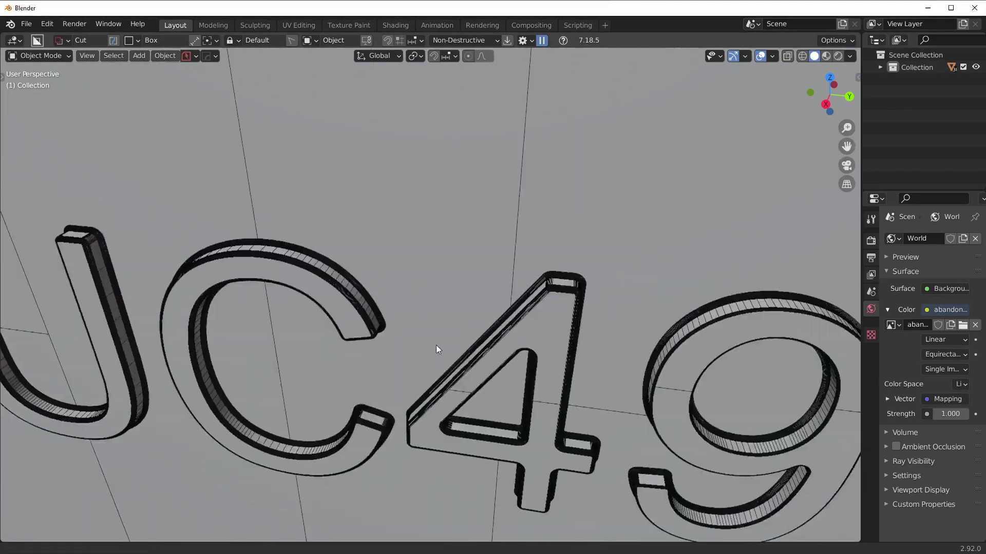
{"action": "scroll", "coordinate": [466, 290], "scroll_direction": "down", "scroll_amount": 5}
{"action": "middle_click_drag", "start_coordinate": [466, 291], "coordinate": [504, 284]}
{"action": "scroll", "coordinate": [401, 276], "scroll_direction": "up", "scroll_amount": 4}
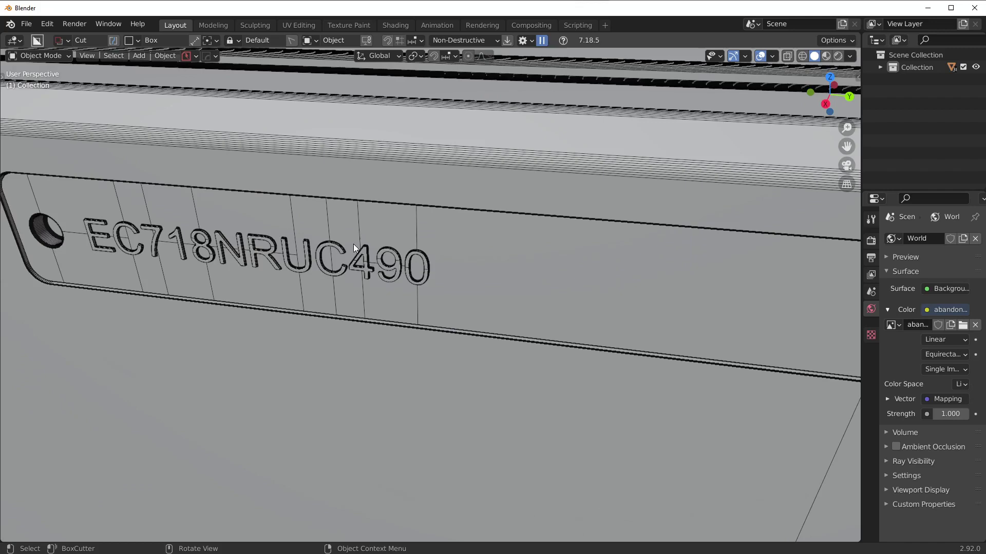
{"action": "middle_click_drag", "start_coordinate": [481, 271], "coordinate": [516, 265]}
{"action": "scroll", "coordinate": [516, 263], "scroll_direction": "down", "scroll_amount": 5}
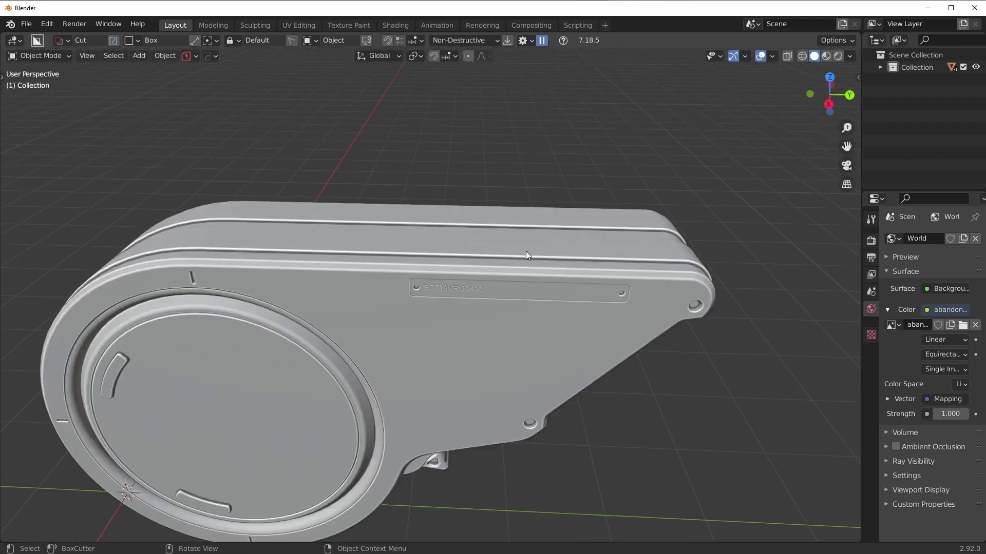
{"action": "scroll", "coordinate": [513, 273], "scroll_direction": "down", "scroll_amount": 7}
{"action": "middle_click_drag", "start_coordinate": [492, 302], "coordinate": [497, 267]}
{"action": "key", "text": "KP_3"}
{"action": "scroll", "coordinate": [335, 327], "scroll_direction": "up", "scroll_amount": 3}
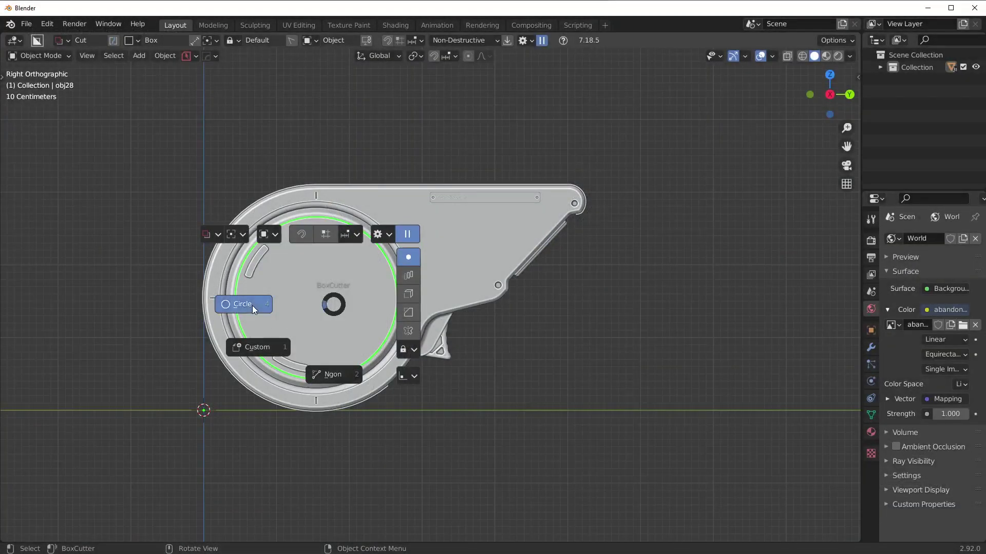
Cut a 64-vertex circular hole into the whistle's round disc with BoxCutter
{"action": "left_click", "coordinate": [251, 306]}
{"action": "key", "text": "ctrl+d"}
{"action": "left_click", "coordinate": [522, 398]}
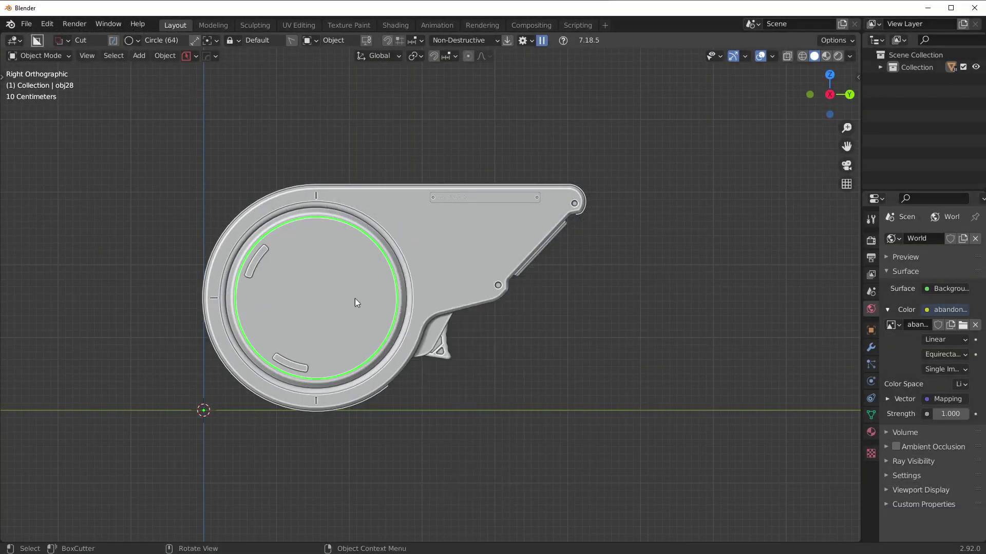
{"action": "scroll", "coordinate": [280, 300], "scroll_direction": "up", "scroll_amount": 2}
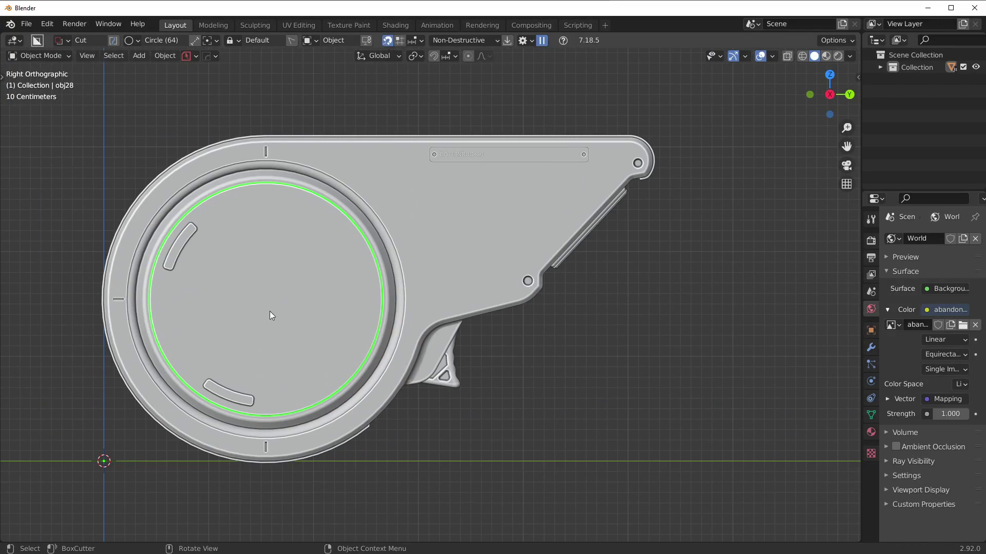
{"action": "left_click_drag", "start_coordinate": [270, 295], "coordinate": [343, 371]}
{"action": "middle_click_drag", "start_coordinate": [343, 371], "coordinate": [140, 359]}
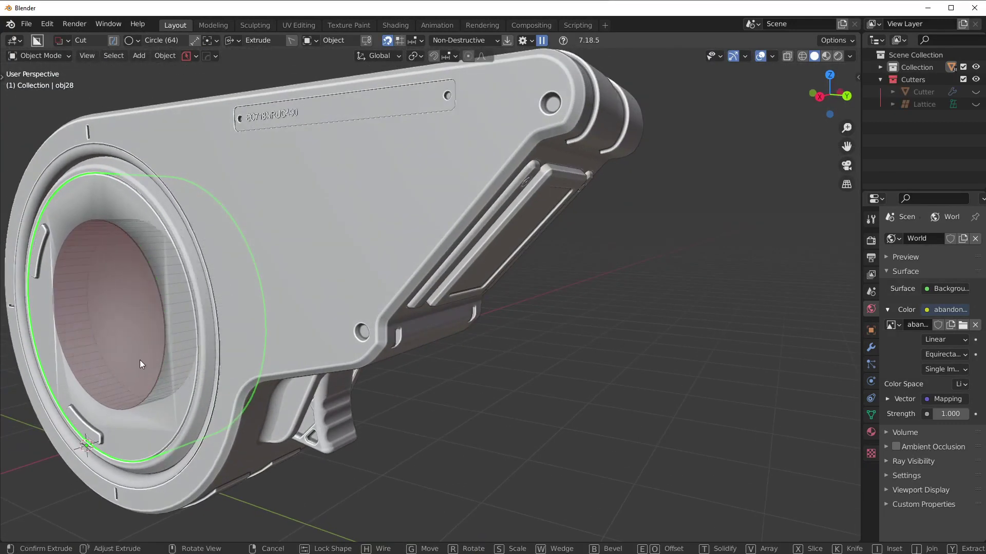
{"action": "left_click", "coordinate": [142, 358]}
{"action": "left_click", "coordinate": [871, 348]}
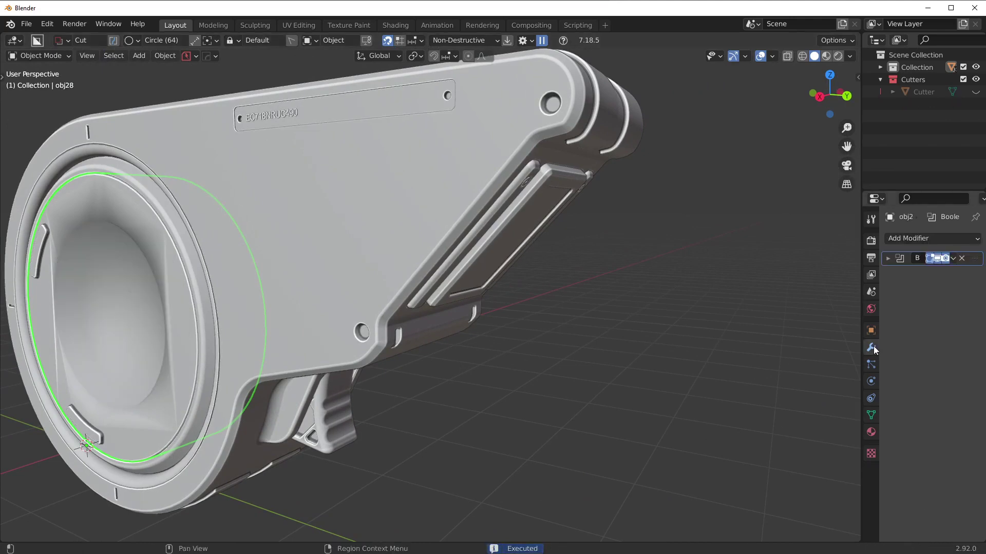
Add a 0.01 m, 3-segment bevel to the edges via the HardOps Q menu
{"action": "middle_click_drag", "start_coordinate": [396, 288], "coordinate": [547, 327]}
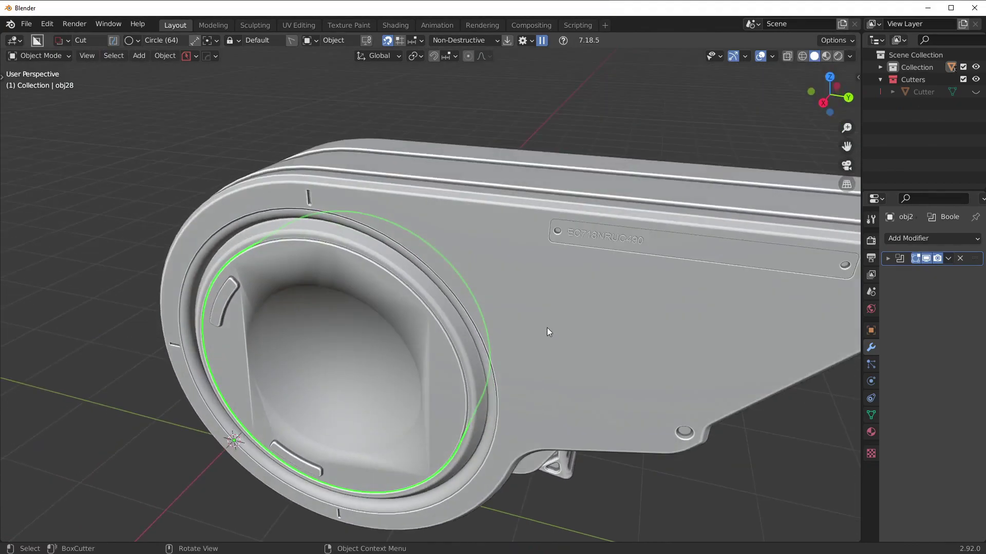
{"action": "scroll", "coordinate": [544, 326], "scroll_direction": "up", "scroll_amount": 2}
{"action": "key", "text": "q"}
{"action": "left_click", "coordinate": [456, 320]}
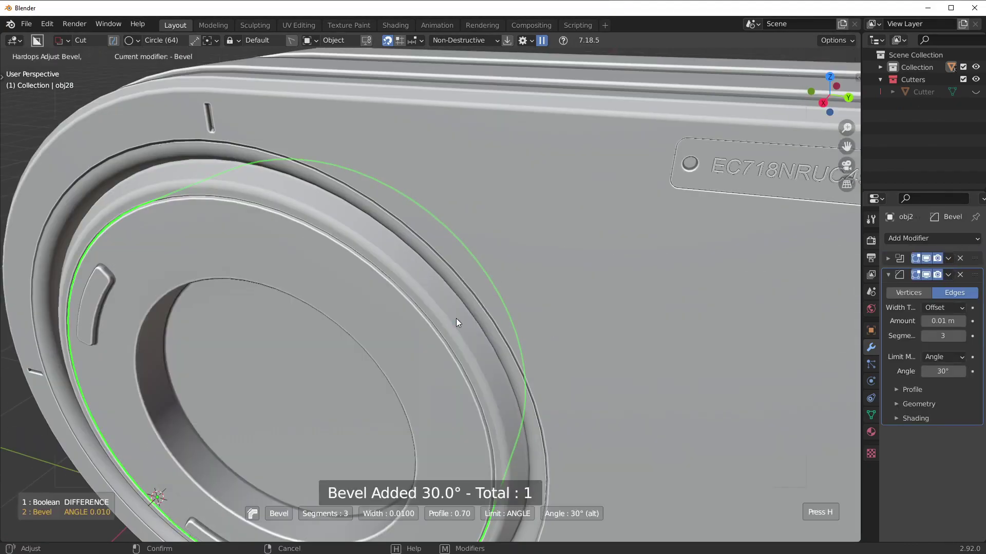
{"action": "left_click", "coordinate": [456, 318]}
{"action": "middle_click_drag", "start_coordinate": [566, 325], "coordinate": [565, 227]}
Select the nameplate body part, check its wireframe, then deselect everything
{"action": "left_click", "coordinate": [540, 251]}
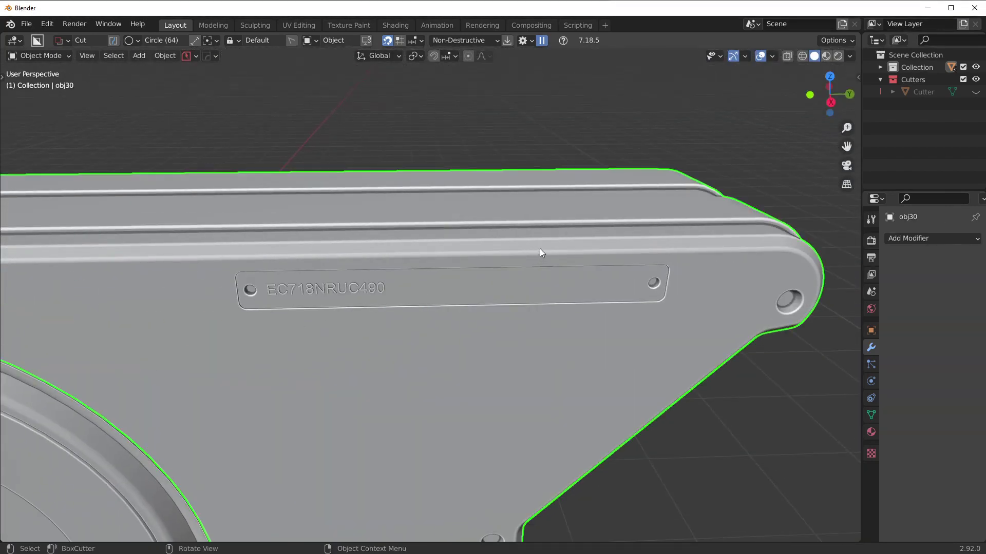
{"action": "key", "text": "alt+v"}
{"action": "left_click", "coordinate": [550, 255]}
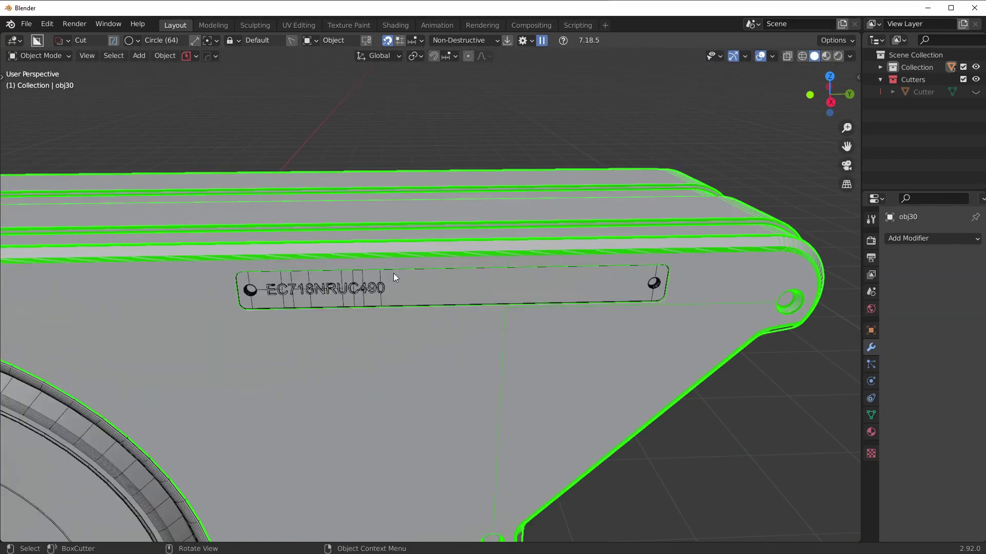
{"action": "scroll", "coordinate": [450, 264], "scroll_direction": "up", "scroll_amount": 4}
{"action": "scroll", "coordinate": [451, 267], "scroll_direction": "down", "scroll_amount": 5}
{"action": "key", "text": "alt+v"}
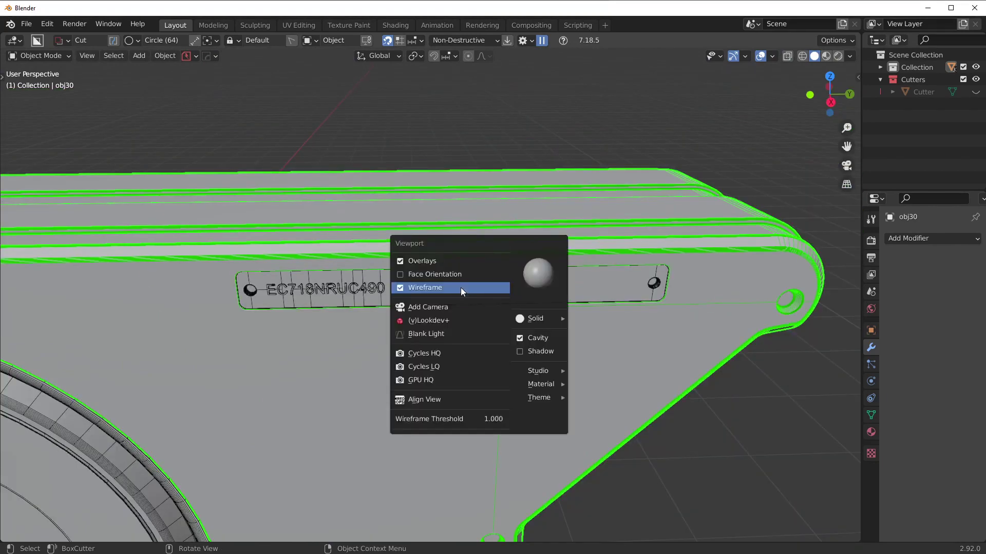
{"action": "left_click", "coordinate": [462, 287]}
{"action": "middle_click_drag", "start_coordinate": [404, 269], "coordinate": [465, 282]}
{"action": "scroll", "coordinate": [438, 316], "scroll_direction": "up", "scroll_amount": 2}
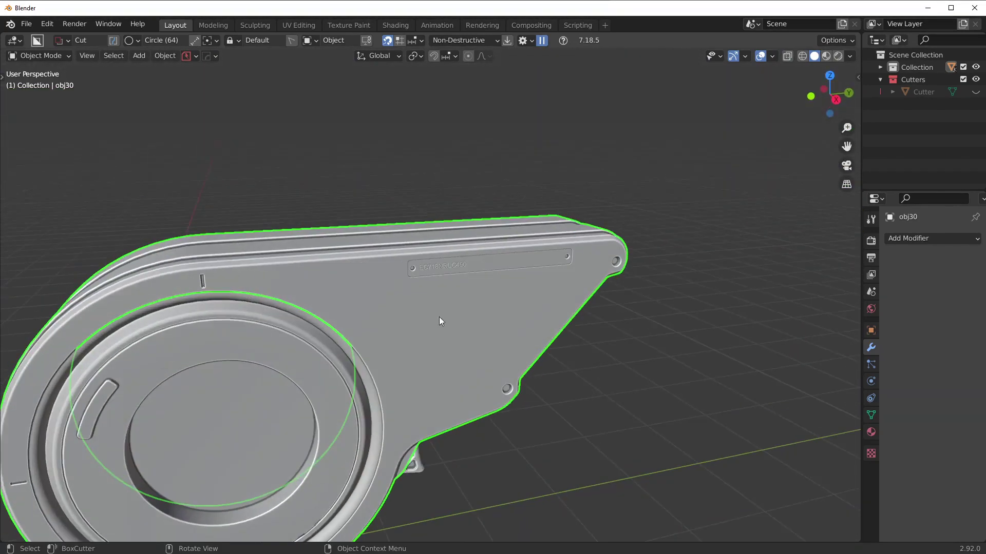
{"action": "middle_click_drag", "start_coordinate": [439, 316], "coordinate": [378, 307], "text": "shift"}
{"action": "key", "text": "alt+a"}
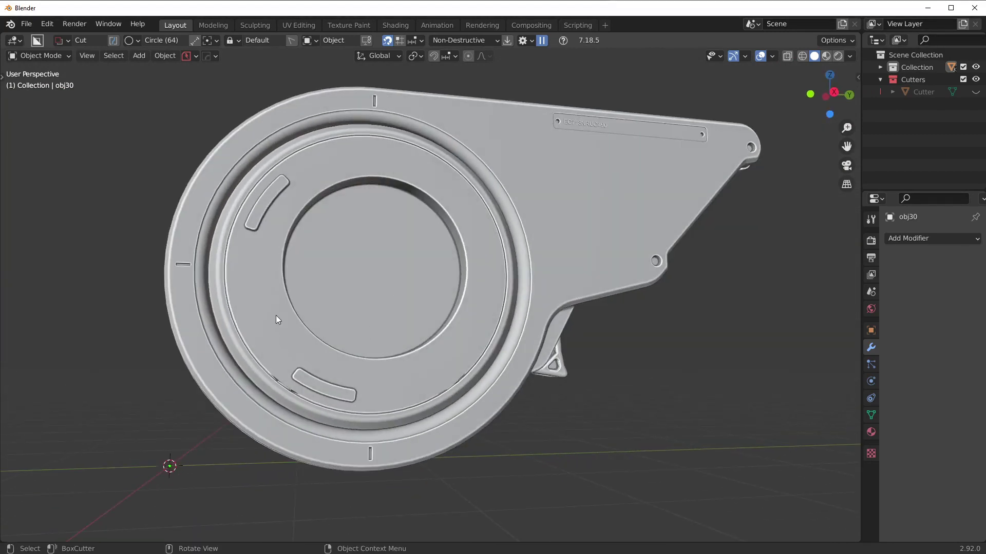
{"action": "middle_click_drag", "start_coordinate": [406, 270], "coordinate": [404, 312]}
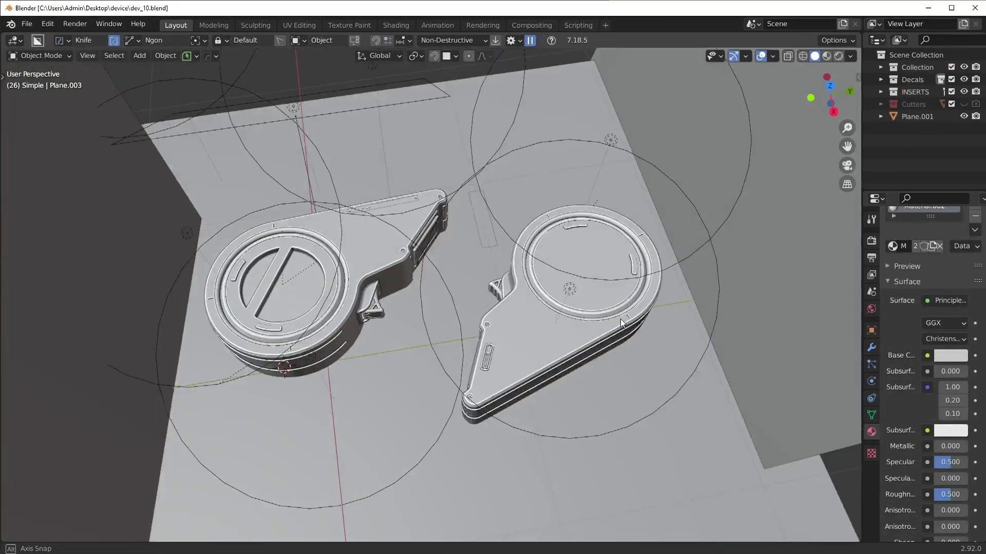
Orbit the rendered dev_10.blend studio scene, then look through the camera with Numpad 0
{"action": "middle_click_drag", "start_coordinate": [620, 319], "coordinate": [488, 251]}
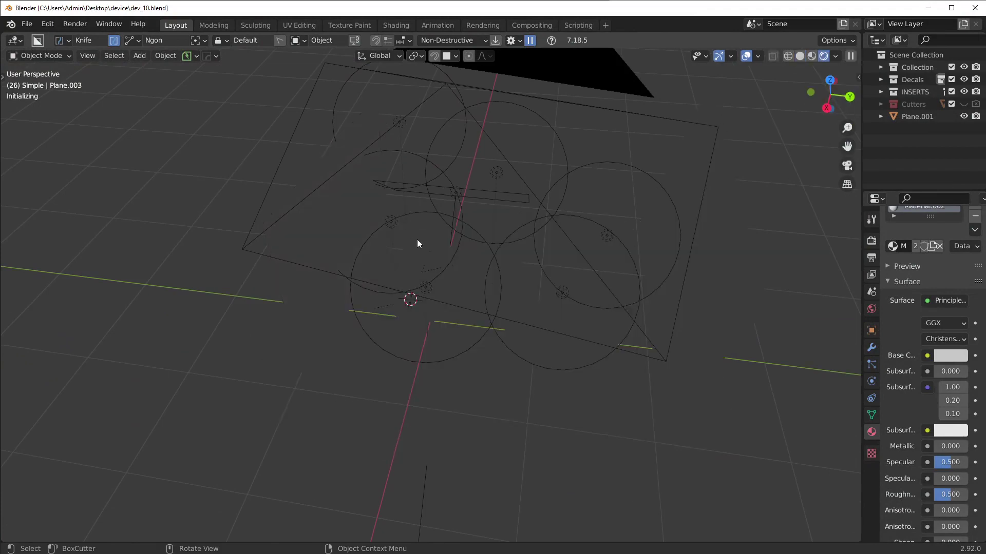
{"action": "mouse_move", "coordinate": [417, 239]}
{"action": "middle_mouse_down"}
{"action": "mouse_move", "coordinate": [495, 286]}
{"action": "mouse_move", "coordinate": [541, 286]}
{"action": "mouse_move", "coordinate": [447, 276]}
{"action": "mouse_move", "coordinate": [524, 274]}
{"action": "middle_mouse_up"}
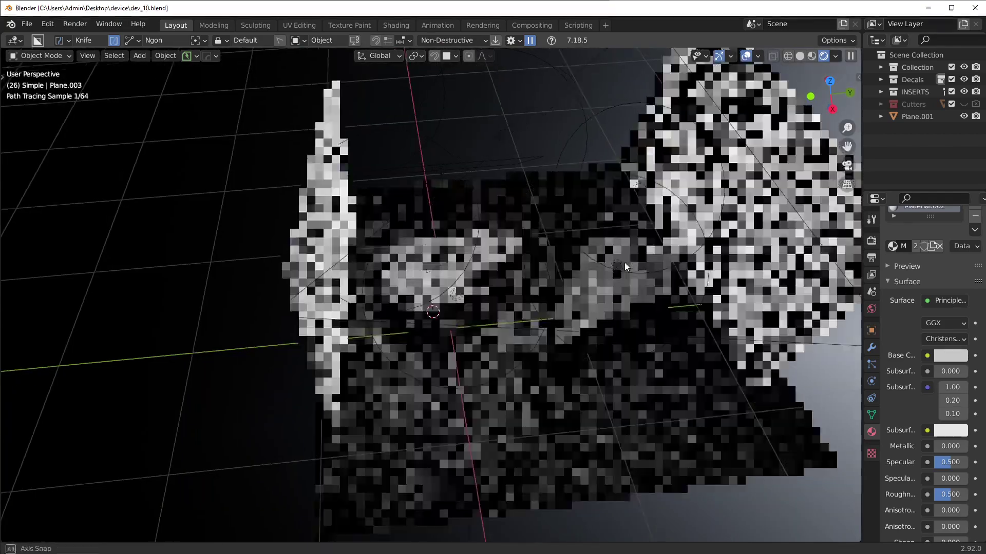
{"action": "middle_click_drag", "start_coordinate": [624, 263], "coordinate": [621, 263]}
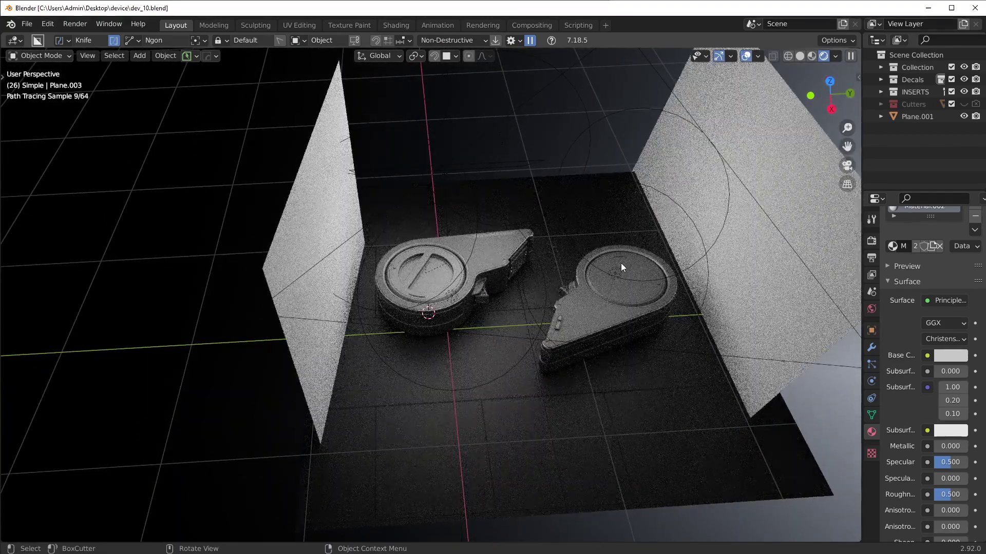
{"action": "key", "text": "KP_0"}
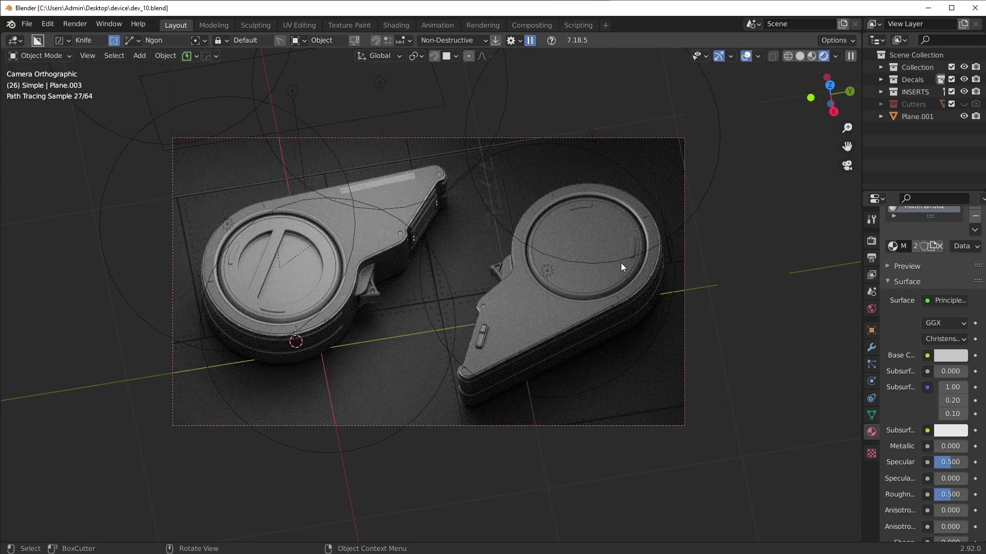
Hide and restore viewport overlays while the camera render converges
{"action": "left_click", "coordinate": [746, 56]}
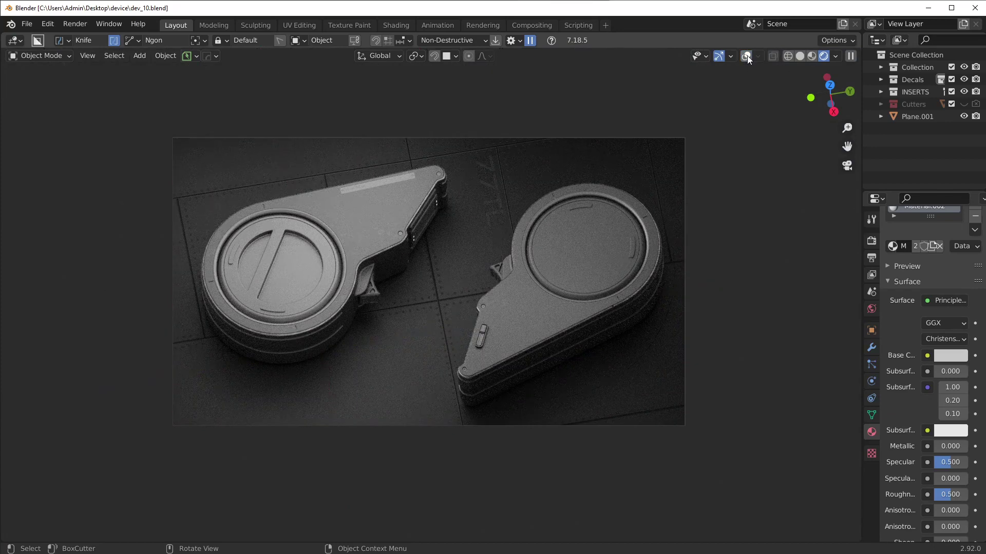
{"action": "left_click", "coordinate": [747, 55]}
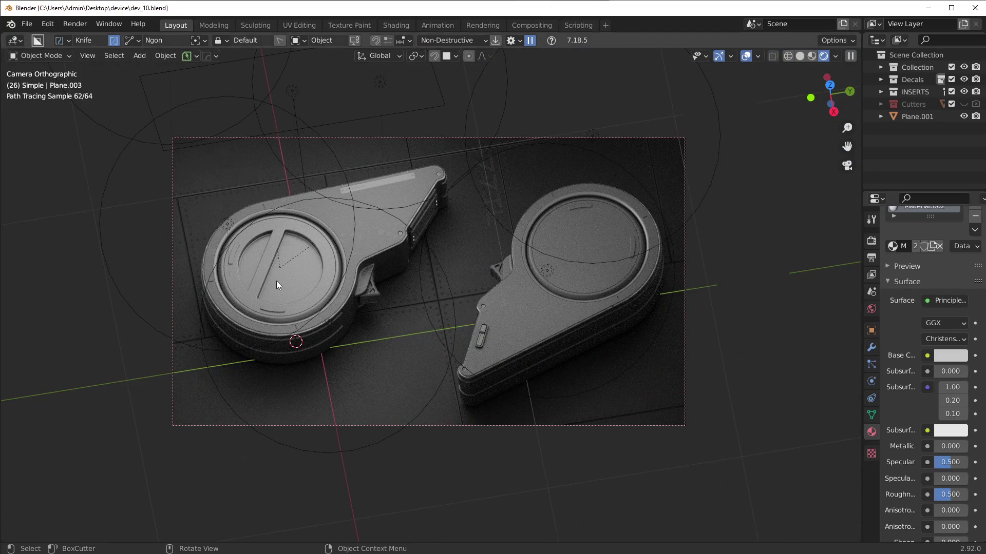